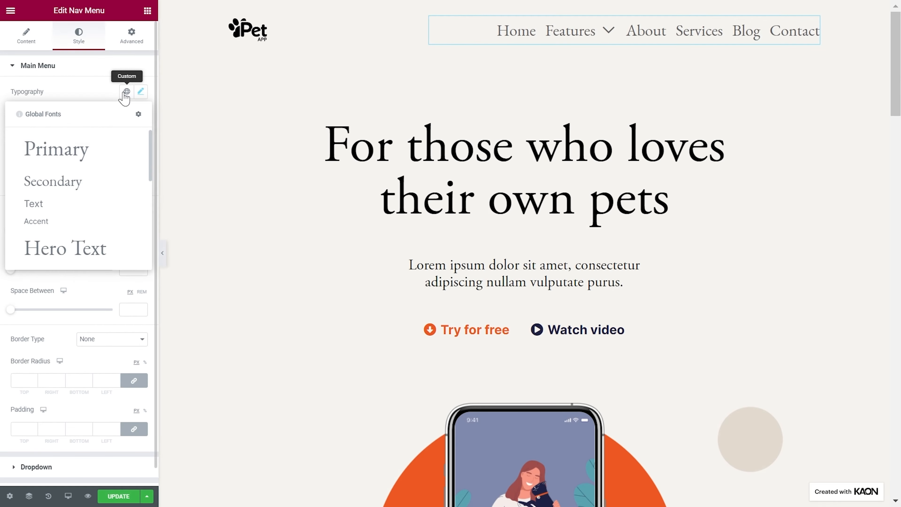
# Step: Apply a sans-serif global font to the nav menu's main items and choose global text and background colors for their hover state
pyautogui.scroll(-5, 105, 167)
pyautogui.click(86, 242)
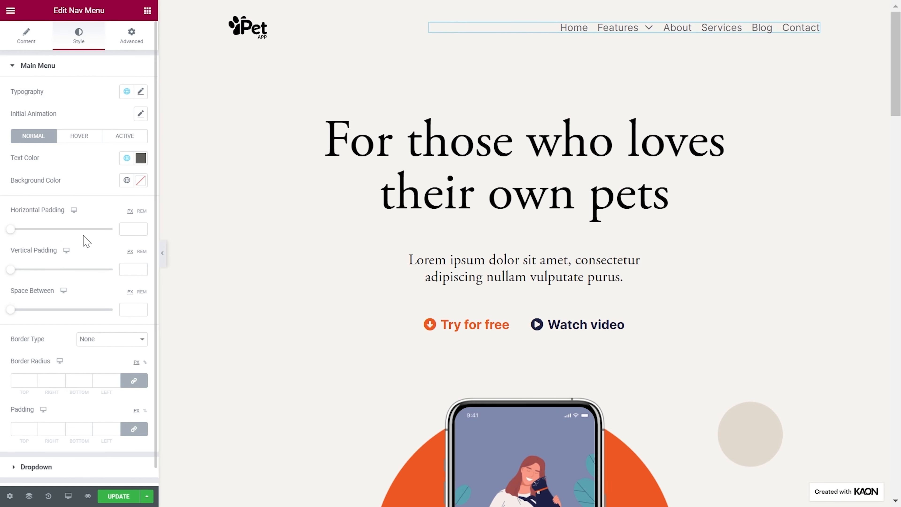
pyautogui.click(83, 137)
pyautogui.click(126, 160)
pyautogui.click(104, 222)
pyautogui.click(127, 181)
pyautogui.scroll(-4, 88, 273)
pyautogui.click(81, 318)
# Step: Choose global text and background colors for the main menu's active state and increase the items' horizontal padding
pyautogui.click(125, 137)
pyautogui.click(126, 159)
pyautogui.click(104, 222)
pyautogui.click(126, 180)
pyautogui.scroll(-4, 88, 273)
pyautogui.click(82, 317)
pyautogui.moveTo(10, 229); pyautogui.dragTo(31, 229)
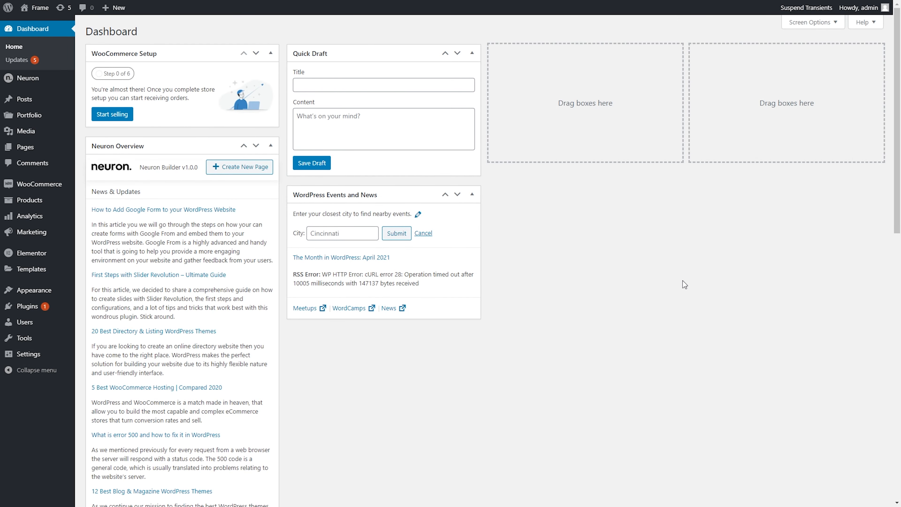
# Step: Open the WordPress Menus management page and check which menus can be edited, keeping Frame Menu selected
pyautogui.moveTo(53, 290)
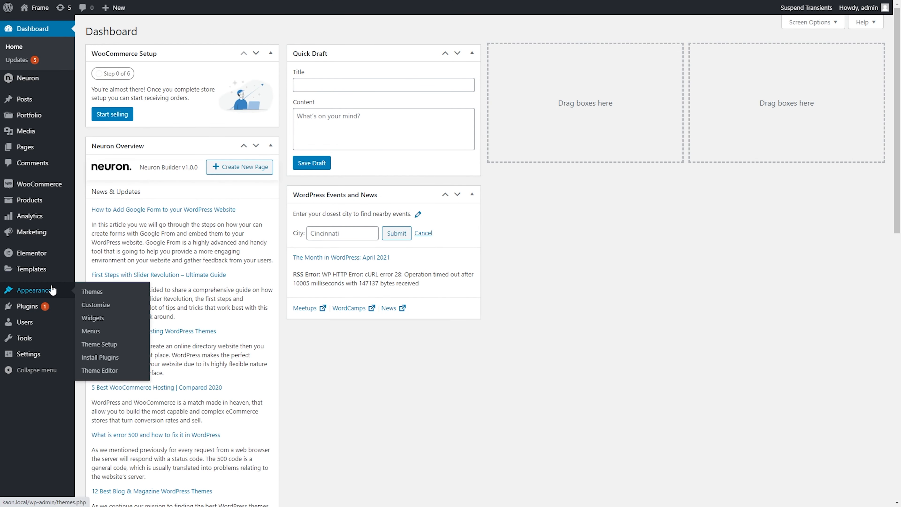
pyautogui.click(90, 331)
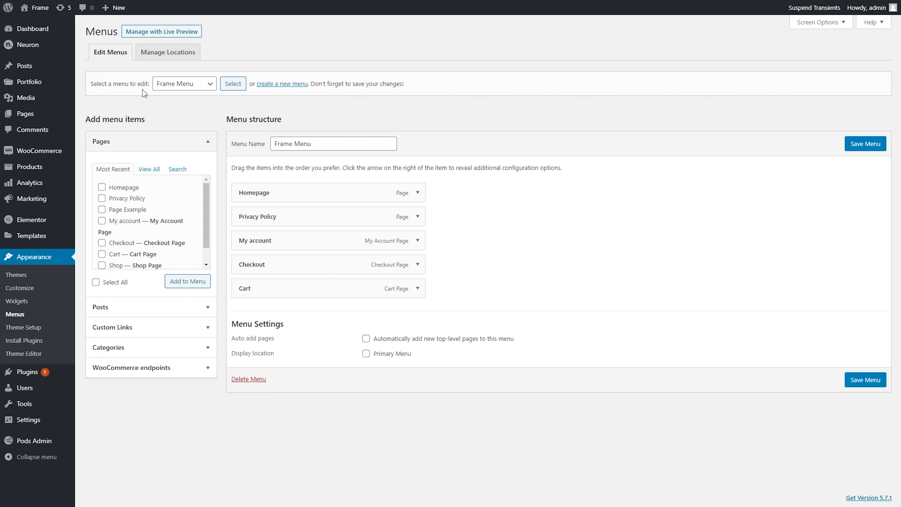
pyautogui.click(191, 93)
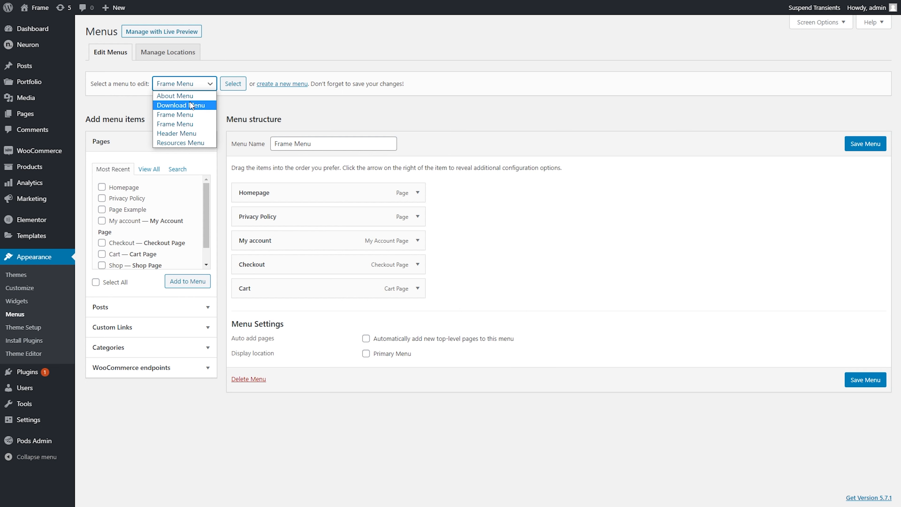
pyautogui.click(208, 85)
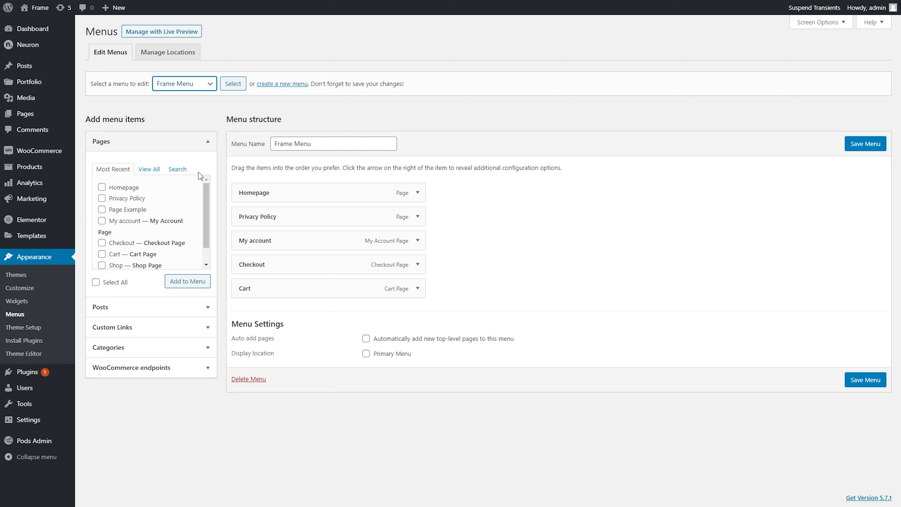
# Step: Examine the Posts, Custom Links and Categories sources available for adding menu items
pyautogui.click(135, 307)
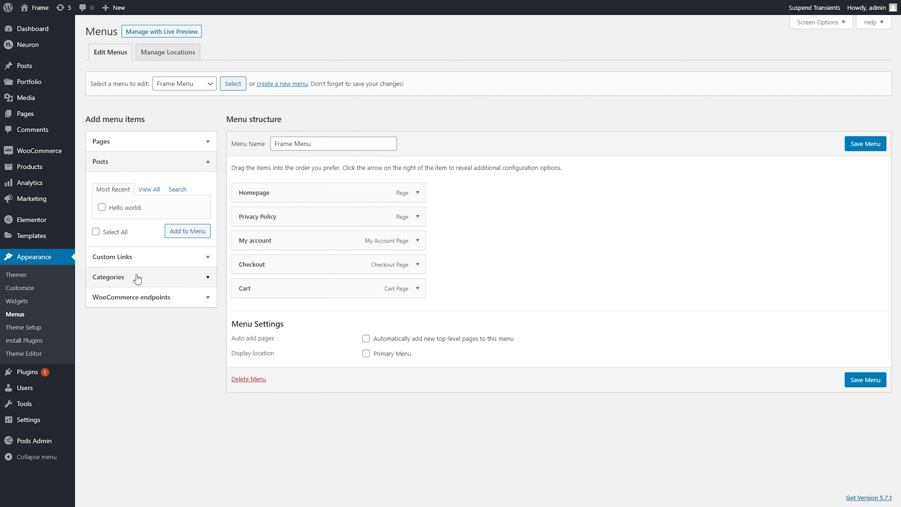
pyautogui.click(139, 258)
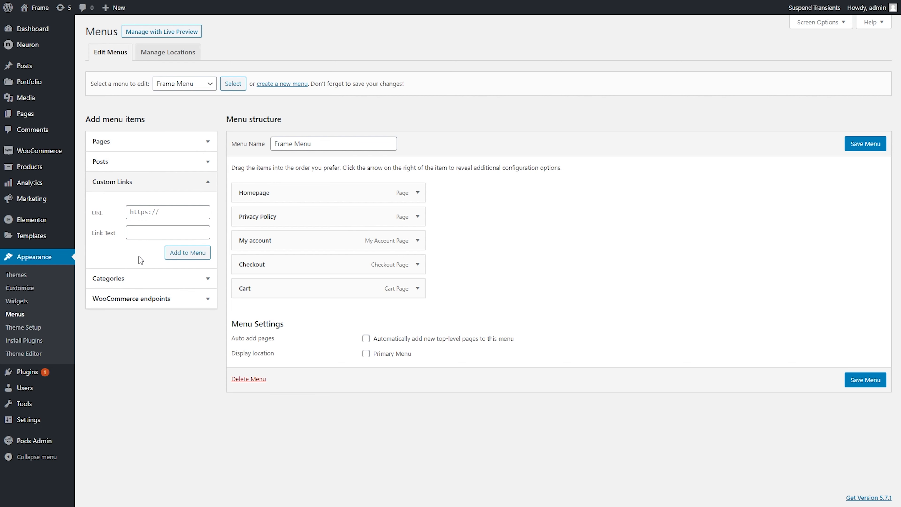
pyautogui.click(138, 281)
pyautogui.click(141, 209)
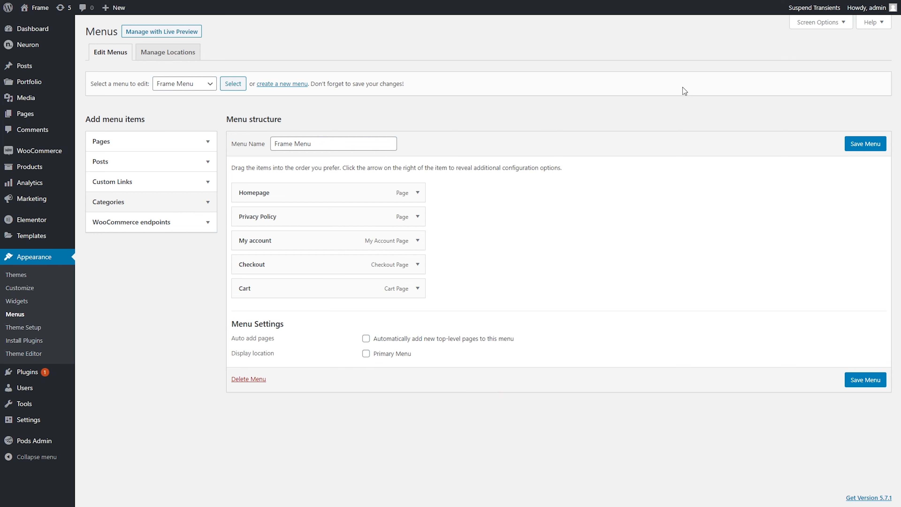
# Step: Enable the Portfolio Categories and Product categories boxes in the screen options as additional menu item sources
pyautogui.click(820, 25)
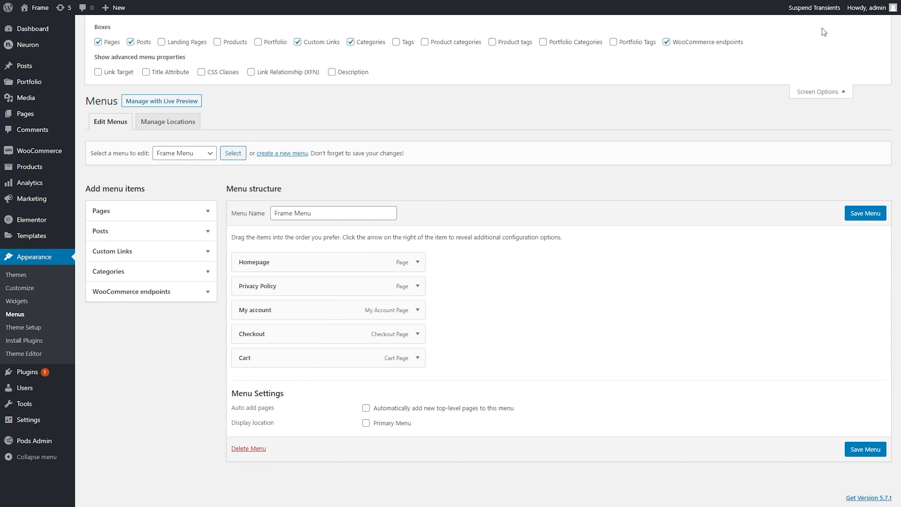
pyautogui.click(553, 43)
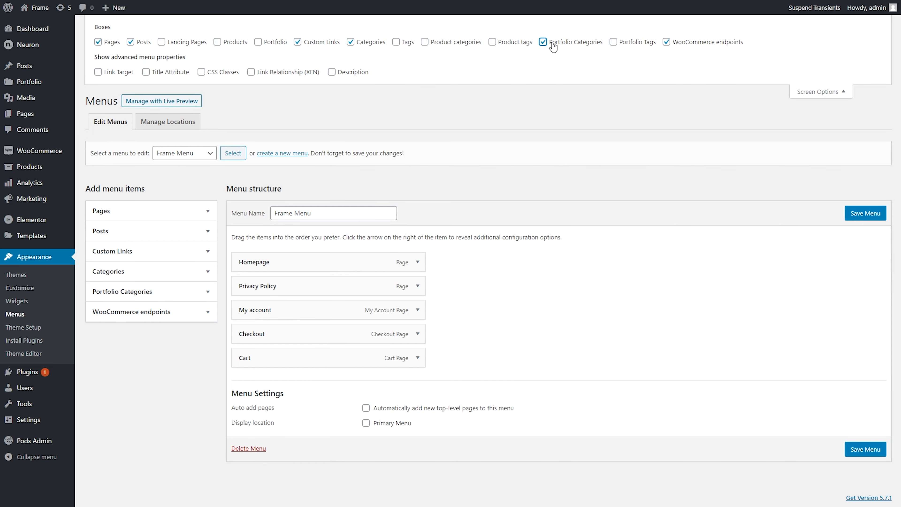
pyautogui.click(471, 46)
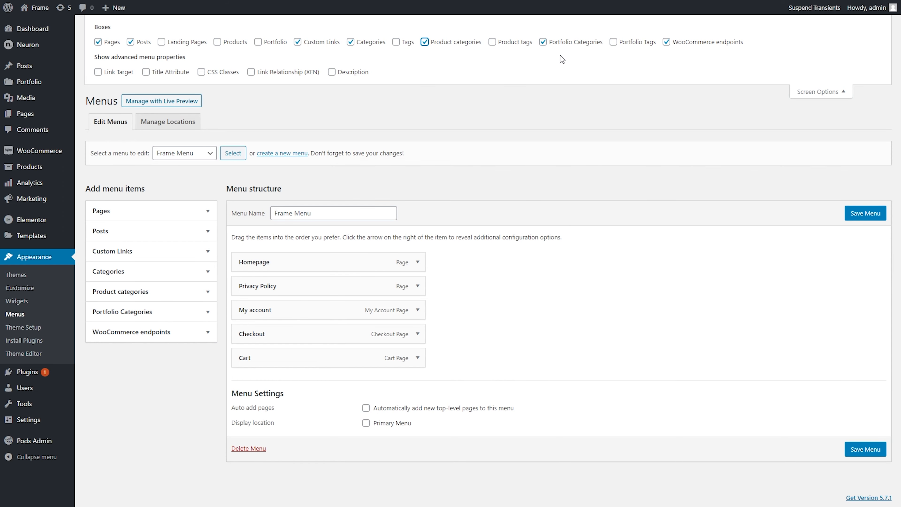
pyautogui.click(803, 91)
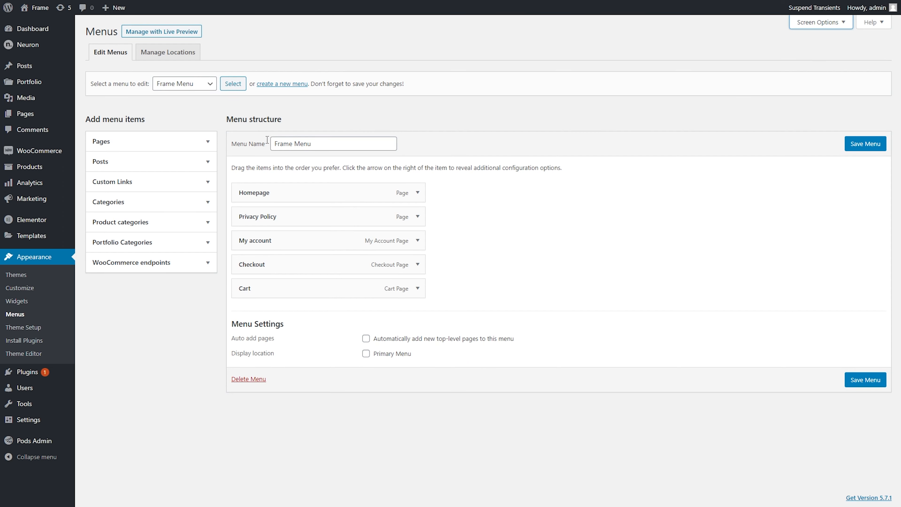
# Step: Add the Shop page to Frame Menu
pyautogui.click(181, 142)
pyautogui.scroll(-1, 157, 194)
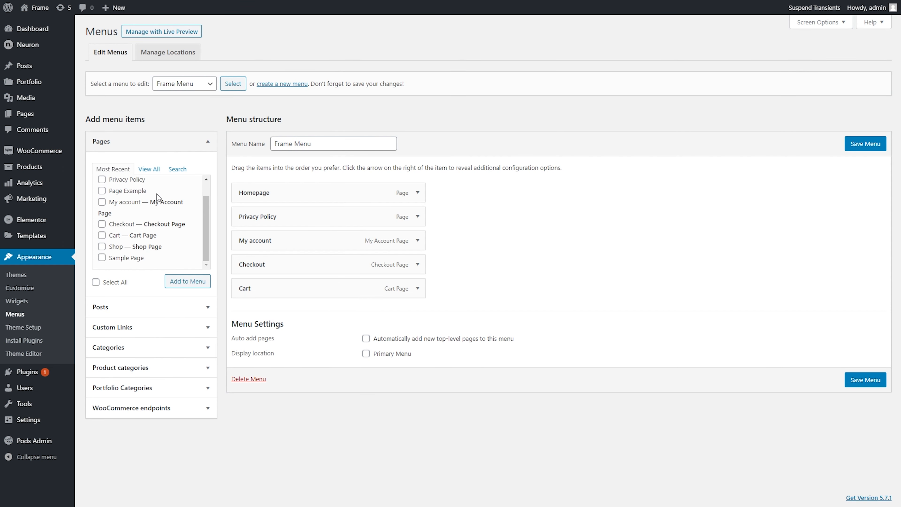
pyautogui.click(102, 247)
pyautogui.click(181, 286)
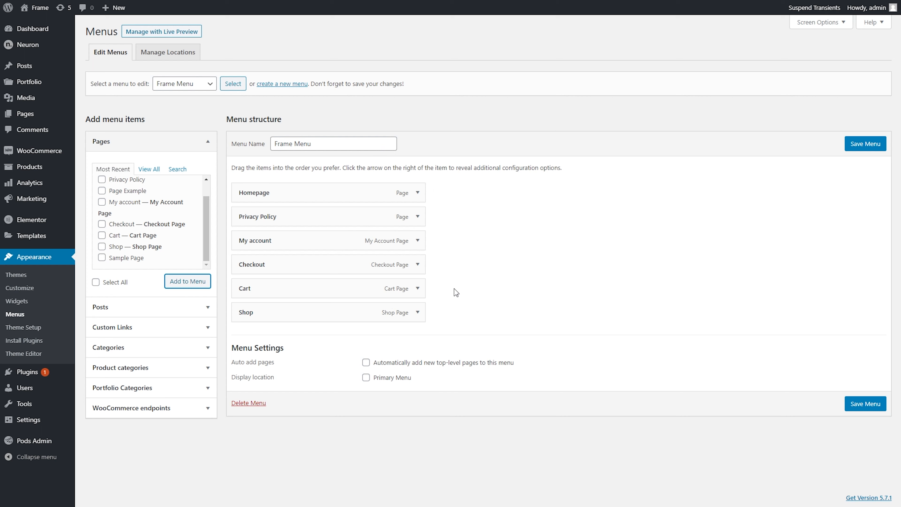
# Step: Move Privacy Policy below My account in the menu structure and try nesting Cart as a sub item under Checkout
pyautogui.moveTo(296, 217); pyautogui.dragTo(283, 249)
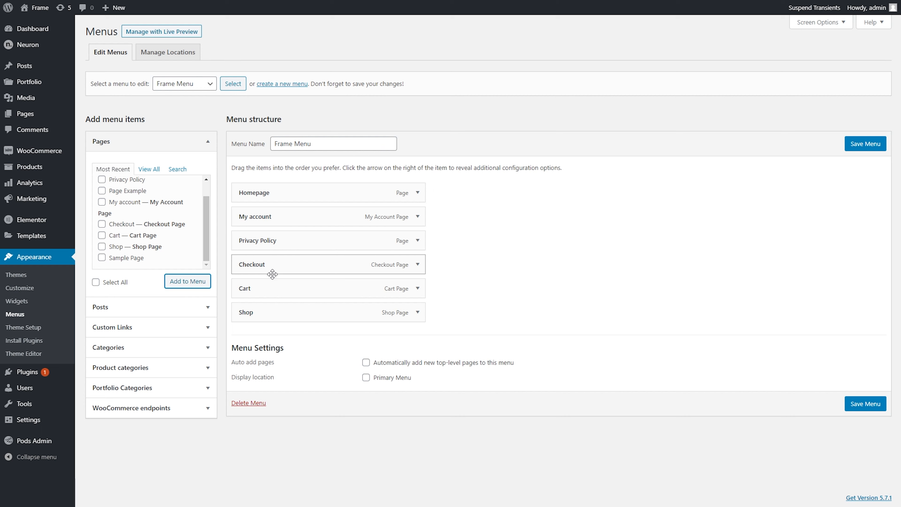
pyautogui.moveTo(263, 288); pyautogui.dragTo(282, 291)
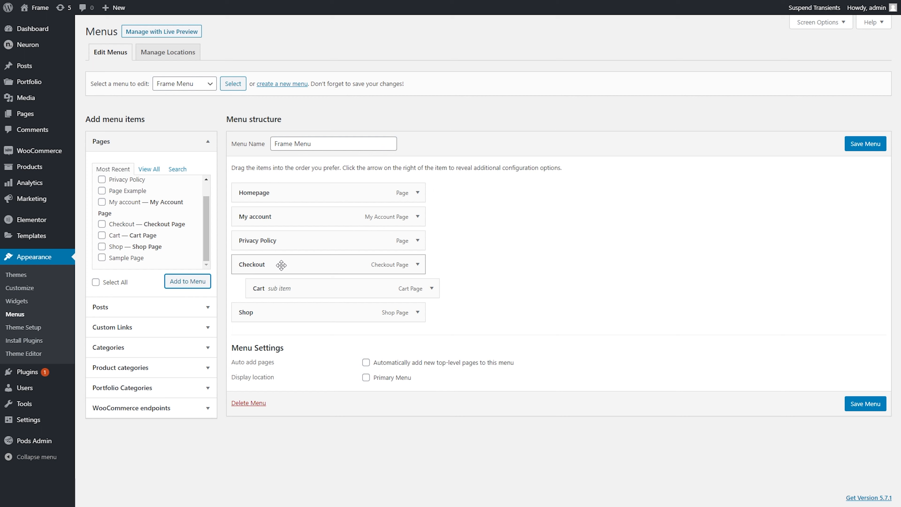
pyautogui.moveTo(275, 313); pyautogui.dragTo(282, 291)
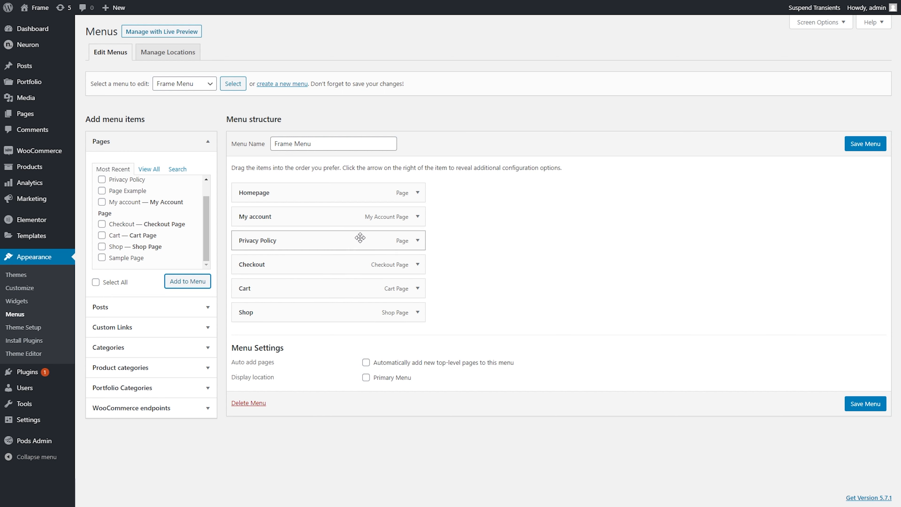
# Step: Inspect the Homepage menu item's settings, including its navigation label and its move and remove options
pyautogui.click(417, 194)
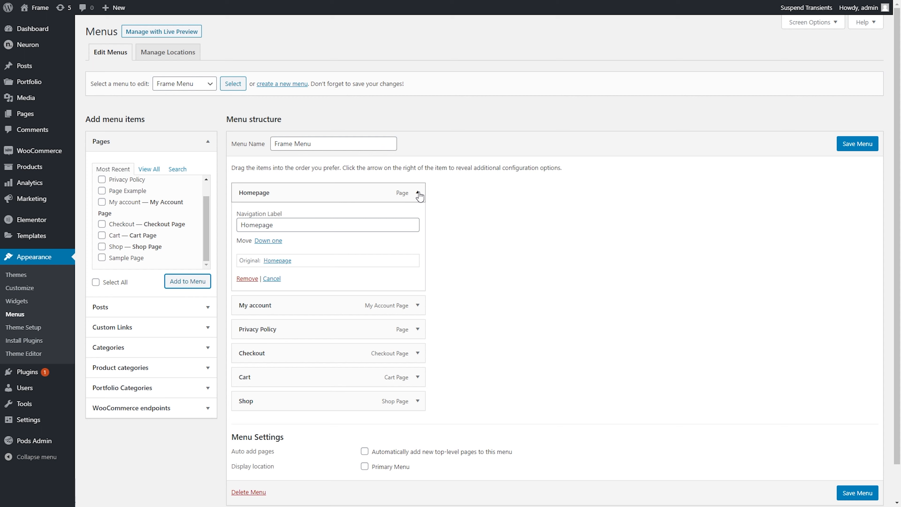
pyautogui.click(343, 227)
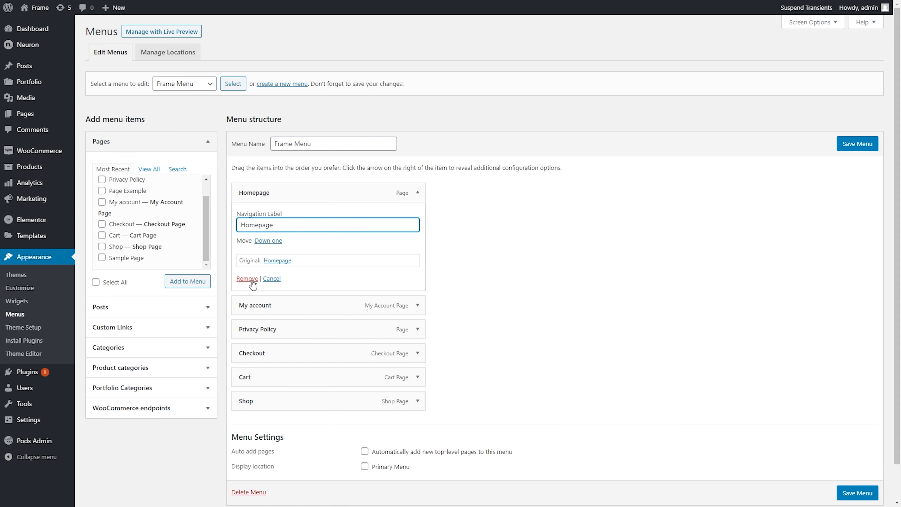
pyautogui.click(418, 194)
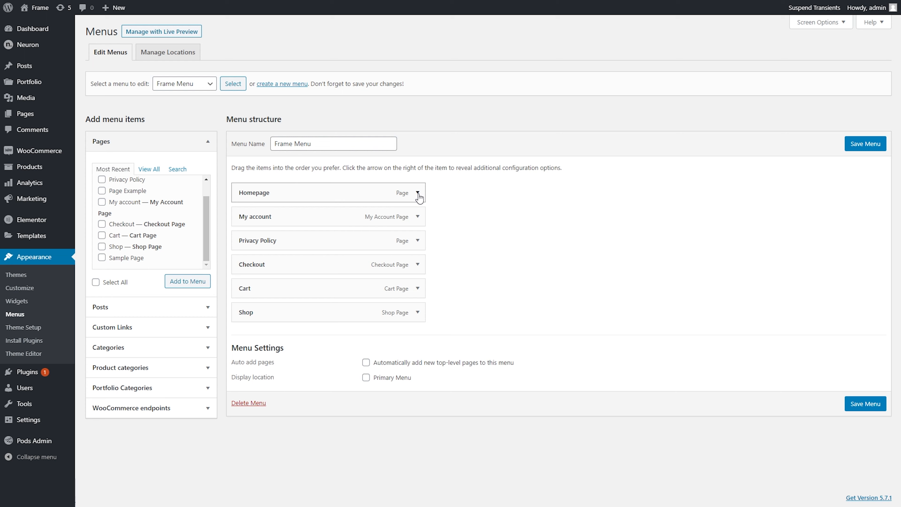
# Step: Enter # as the URL for a custom link
pyautogui.click(209, 329)
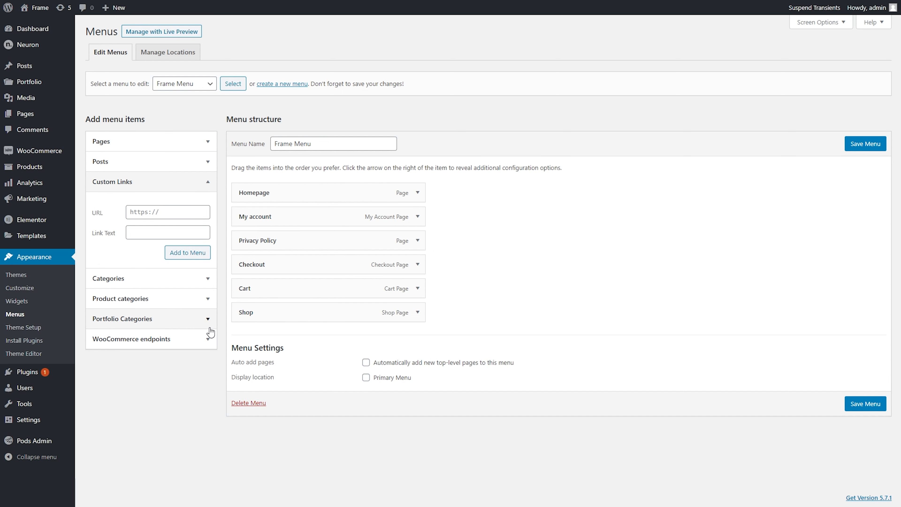
pyautogui.click(192, 215)
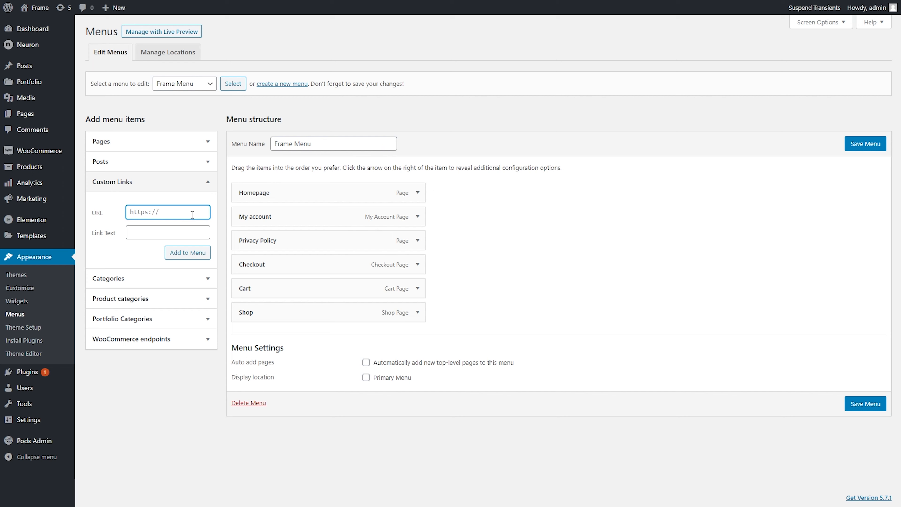
pyautogui.write('#')
# Step: Assign Frame Menu to the Primary Menu display location and save the menu
pyautogui.click(391, 379)
pyautogui.click(867, 404)
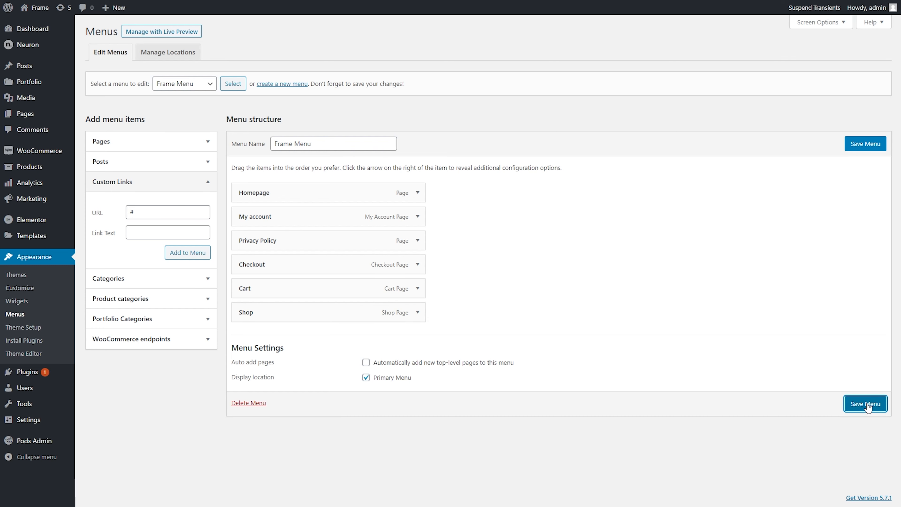